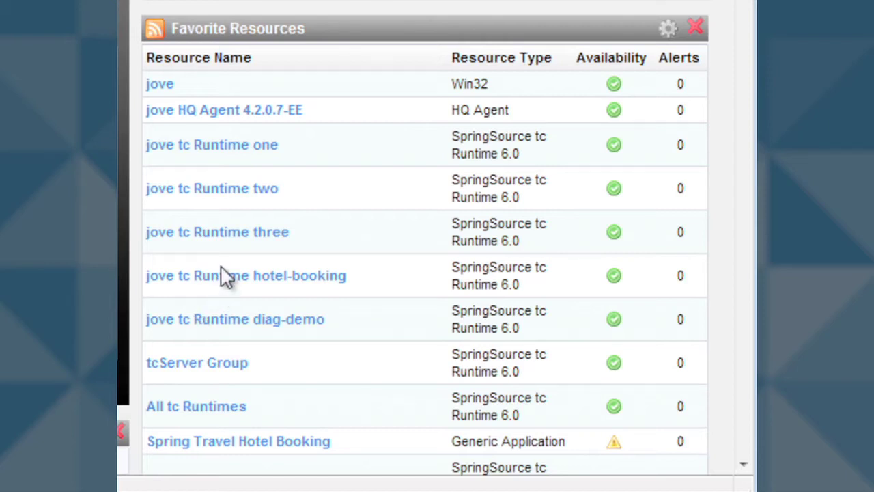
Open the Server Configuration view of the jove tc Runtime three resource.
click(228, 234)
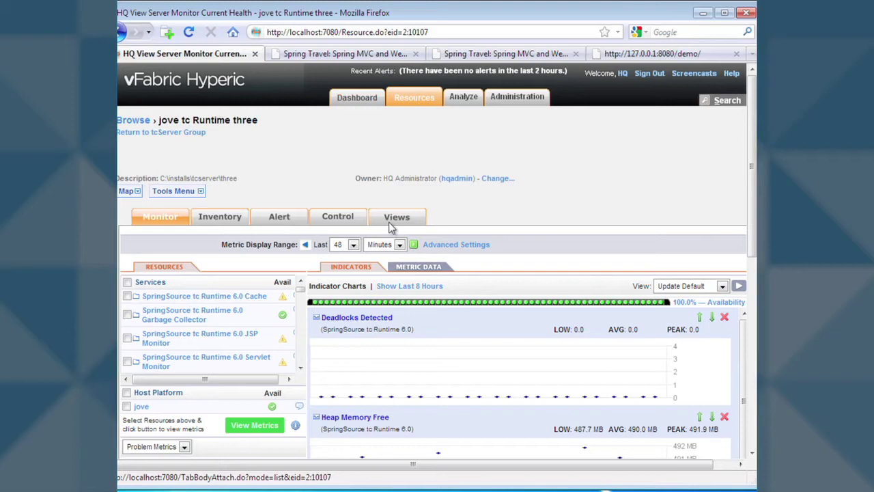
click(391, 226)
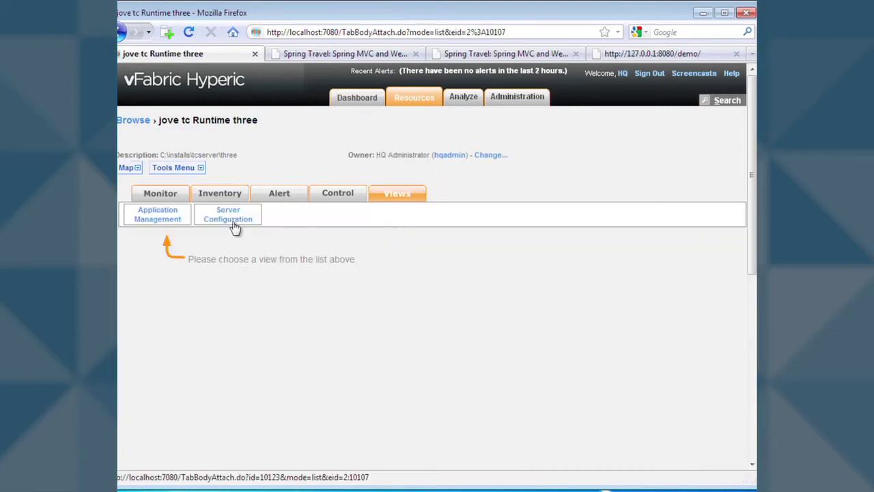
click(234, 225)
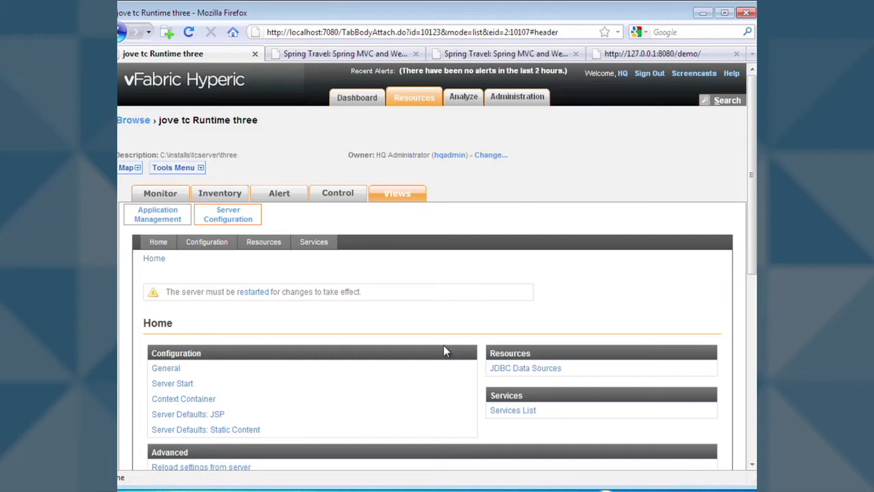
Start a new Tomcat High Concurrency data source, prefill it with the Oracle OCI Driver settings, and return to the configuration home without saving.
click(493, 375)
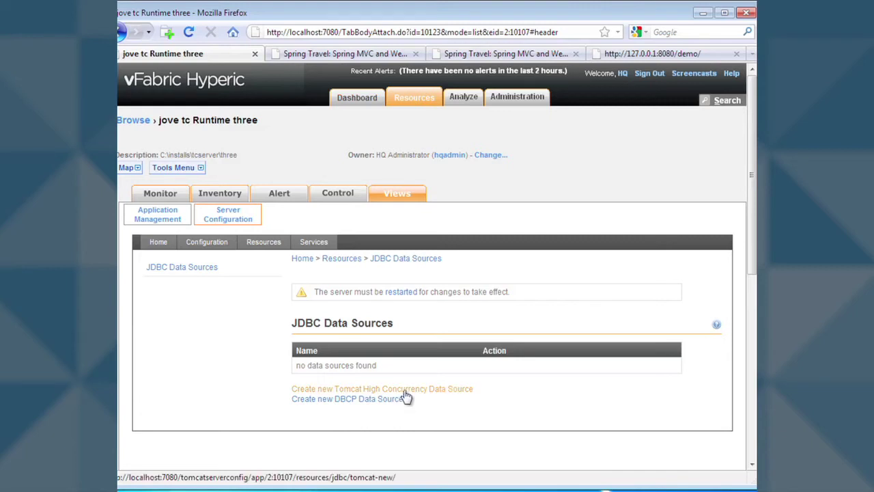
click(404, 392)
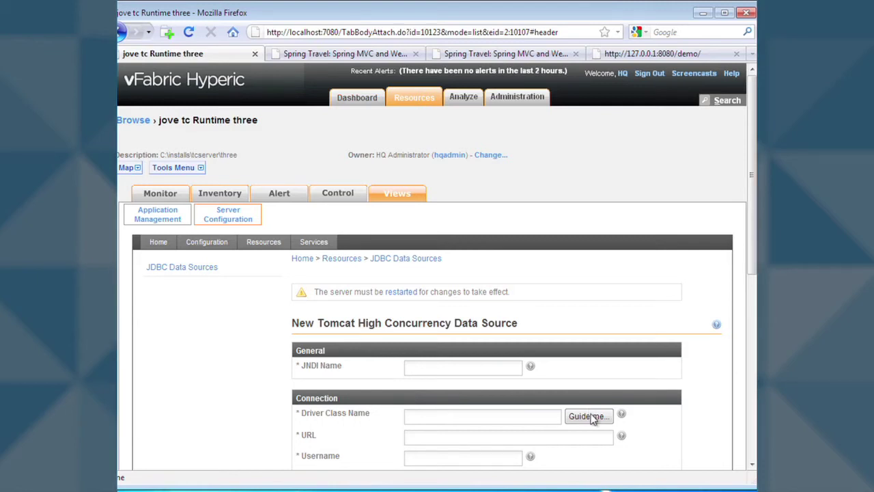
scroll(707, 361, down, 5)
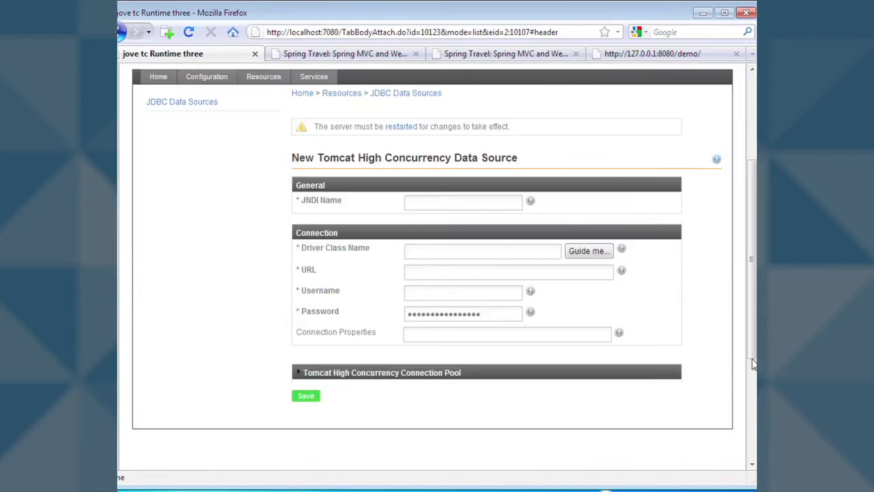
click(591, 254)
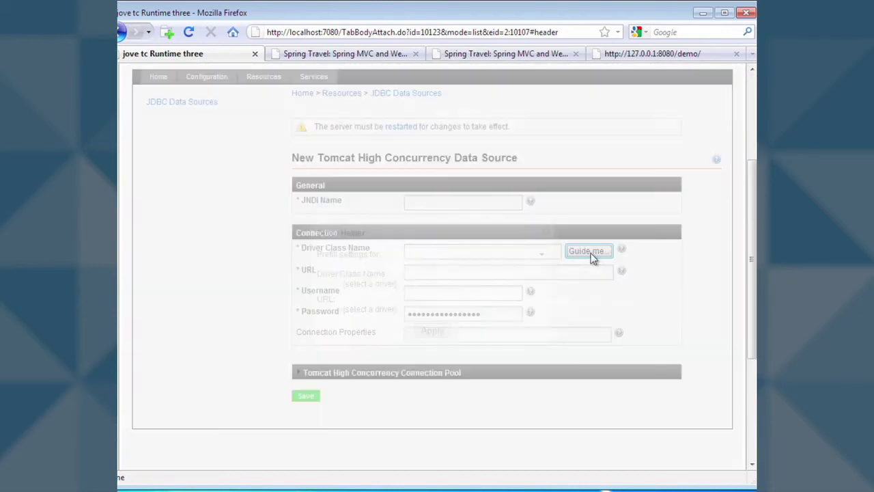
click(541, 254)
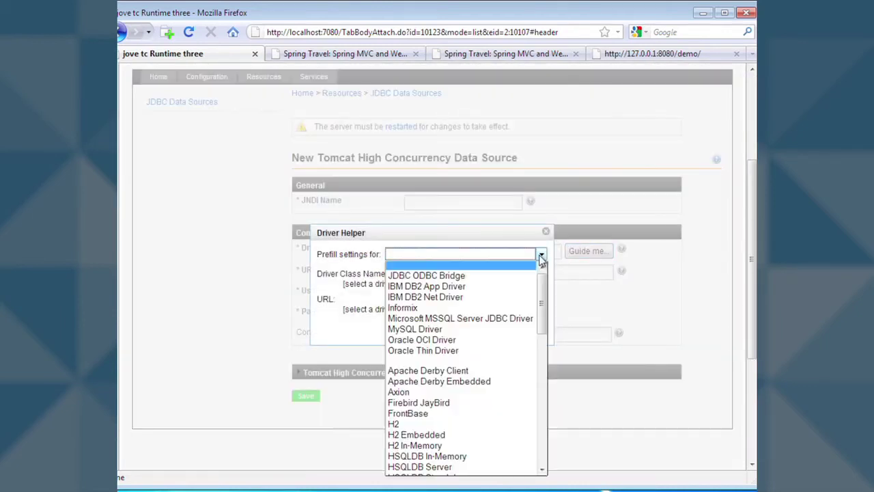
click(447, 339)
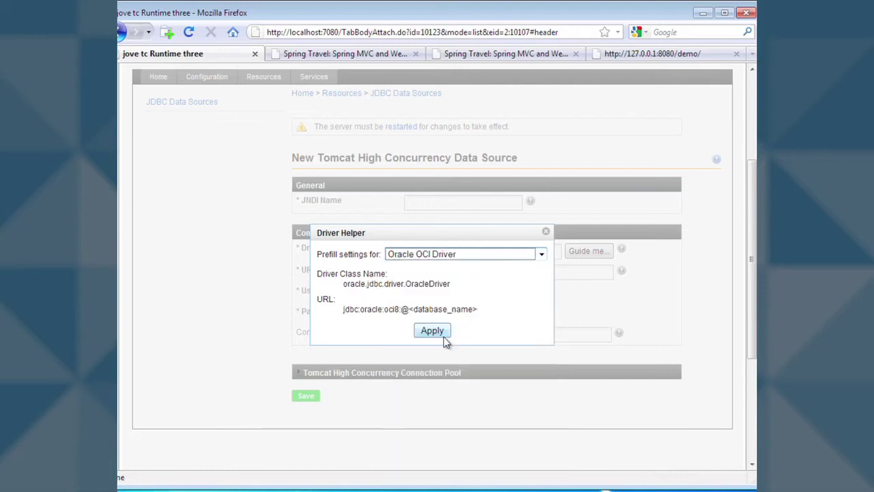
click(435, 332)
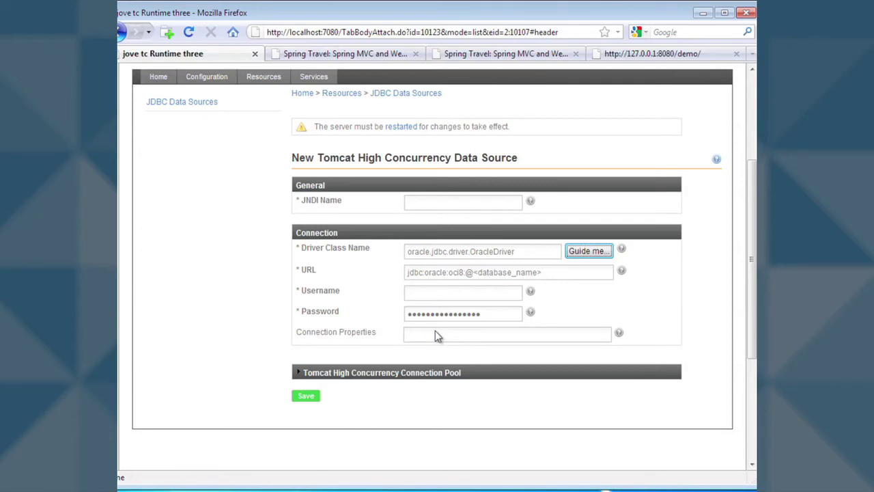
click(157, 77)
click(419, 299)
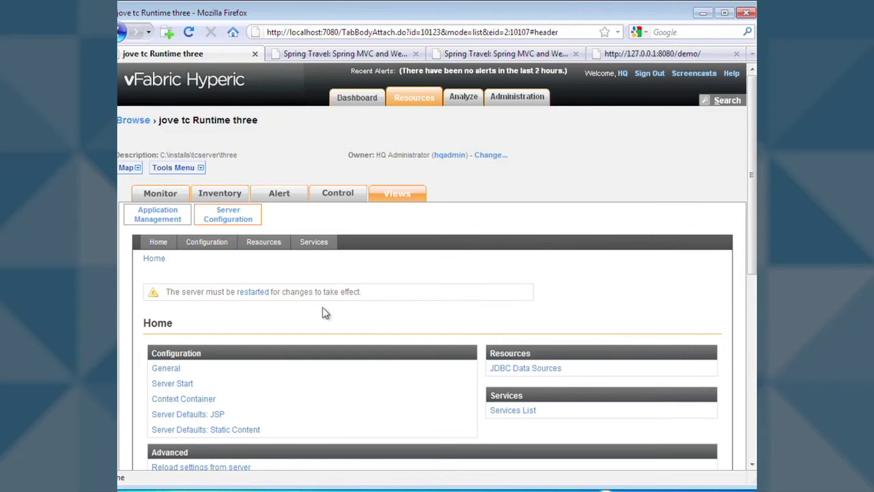
Open the Server Start configuration and consult the documentation for the Max Heap Size setting.
click(179, 386)
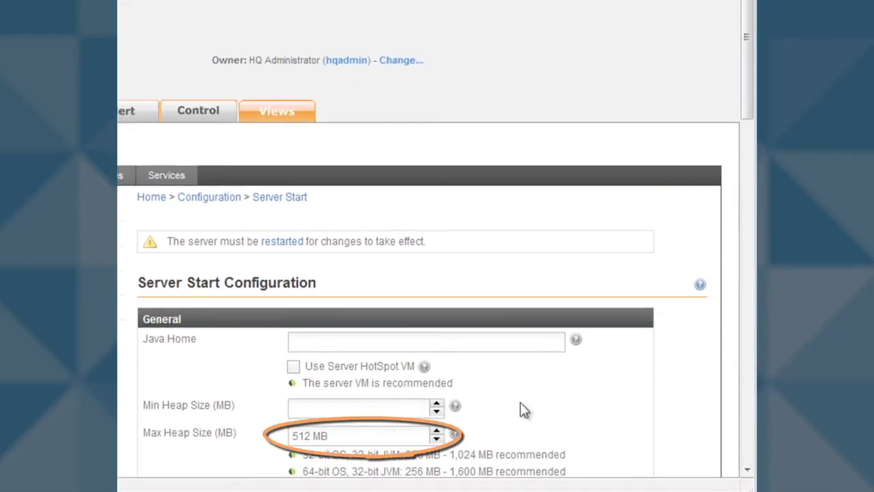
scroll(750, 297, down, 3)
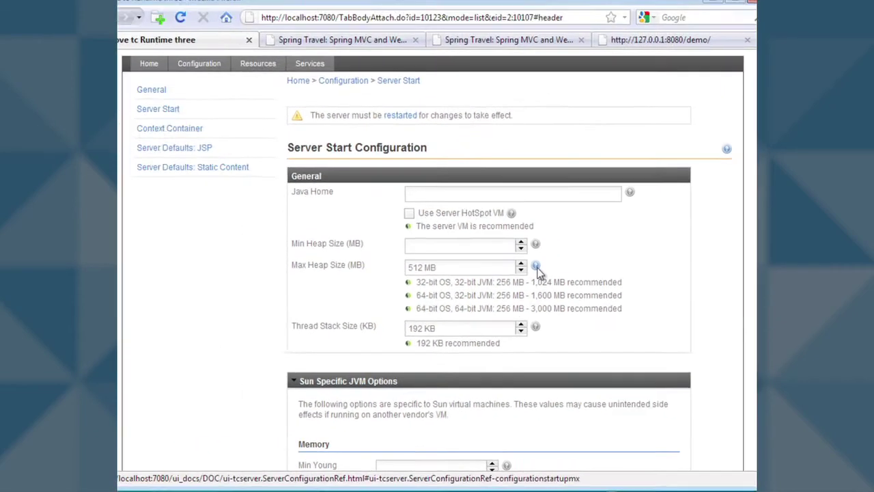
click(546, 272)
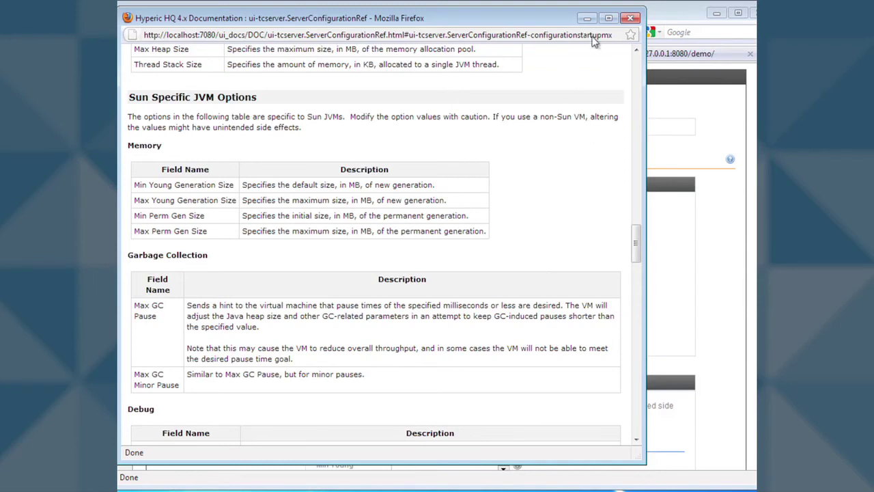
click(631, 21)
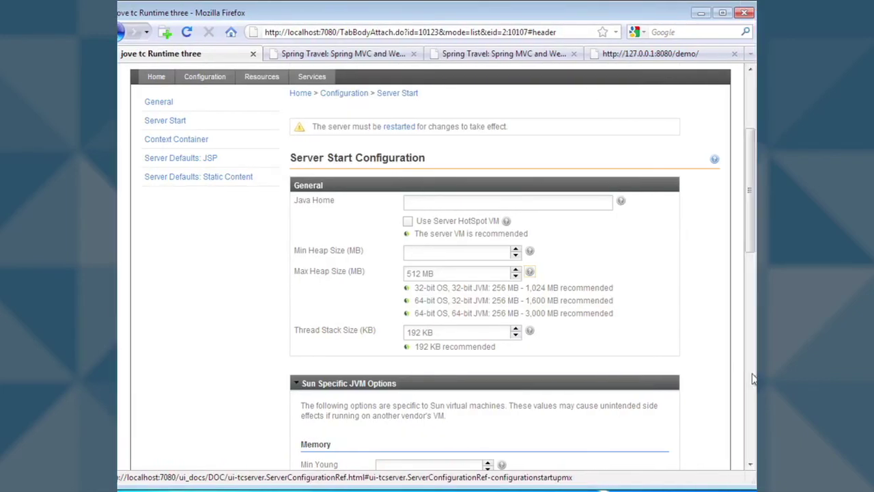
Enable Print Message at GC, Print Heap at GC, Print GC Application Stopped Time, Print GC Timestamps and Print GC Details, and save the configuration.
scroll(546, 273, down, 10)
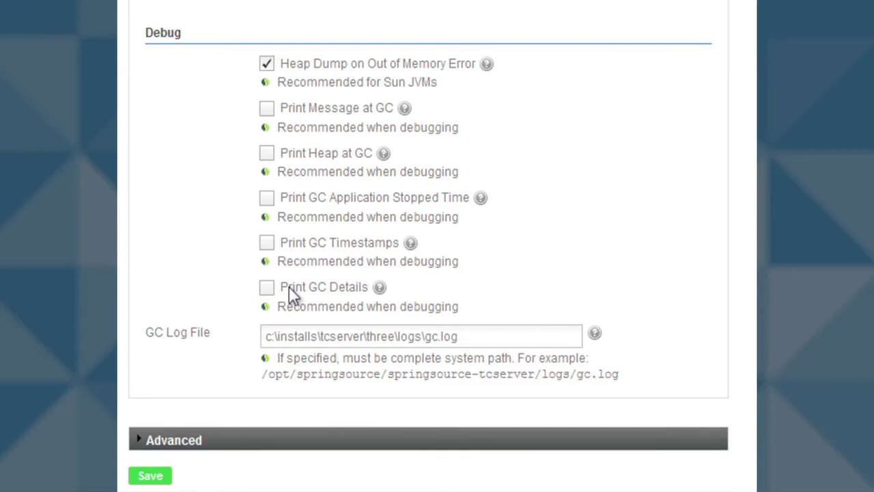
click(267, 156)
click(267, 199)
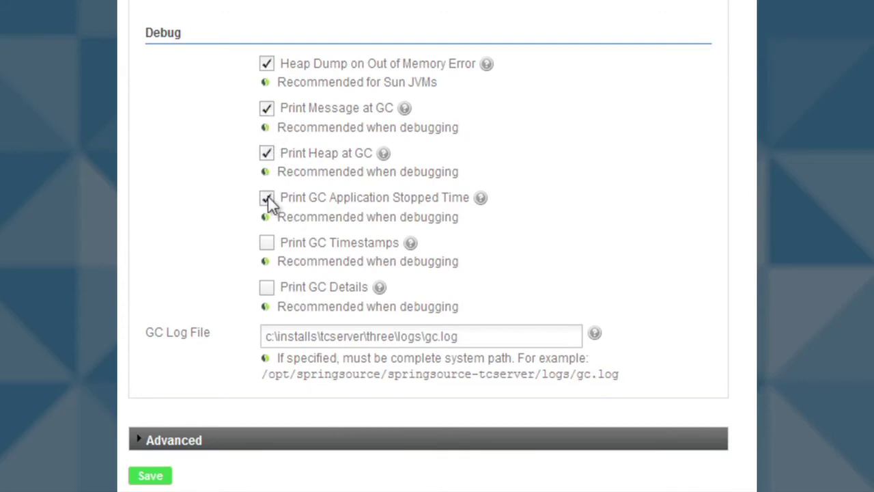
click(267, 244)
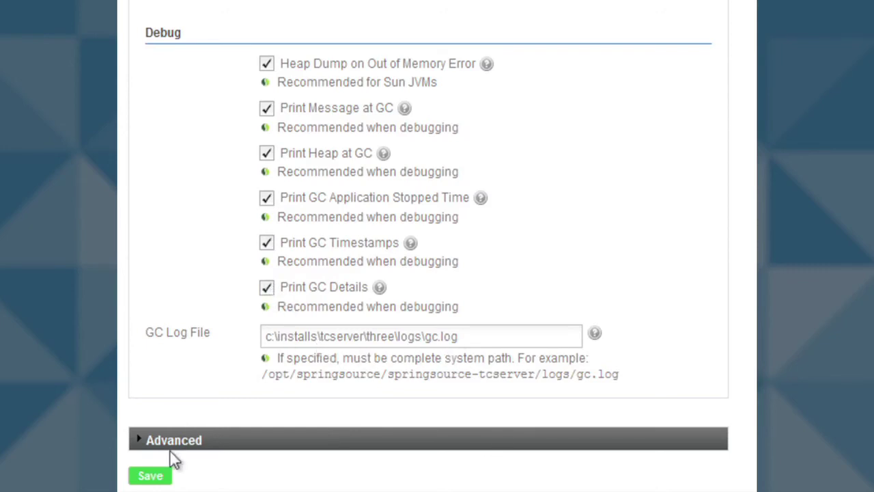
click(147, 476)
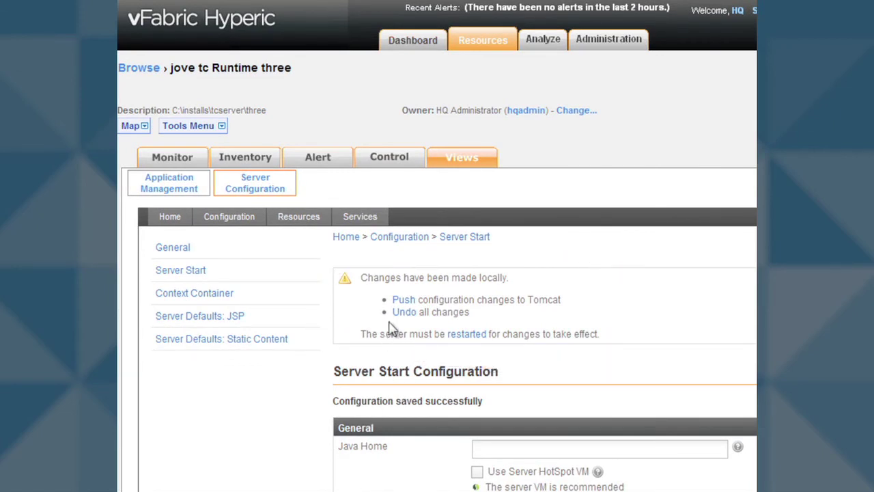
Push the saved configuration changes to Tomcat and open the control page of tc Runtime three.
click(401, 302)
click(243, 379)
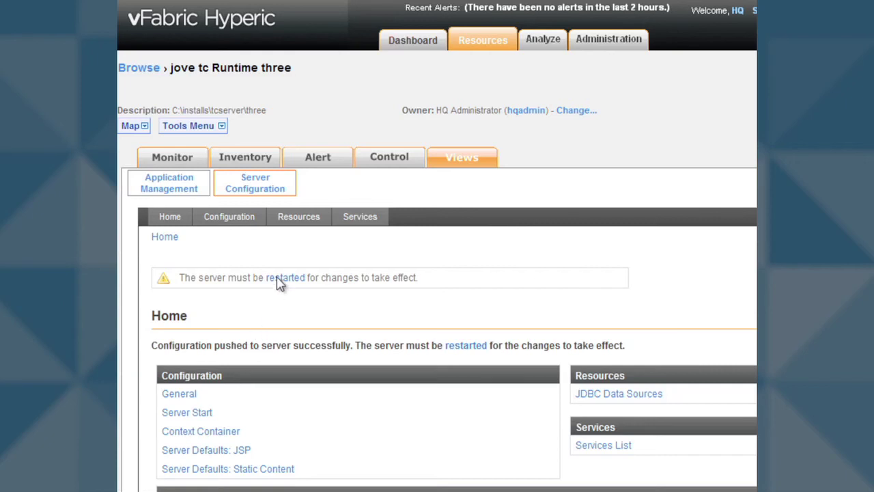
click(388, 158)
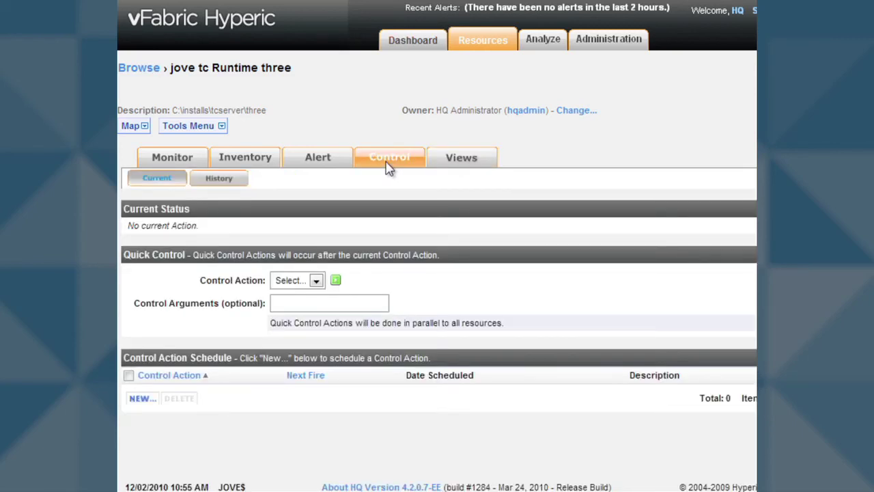
click(145, 403)
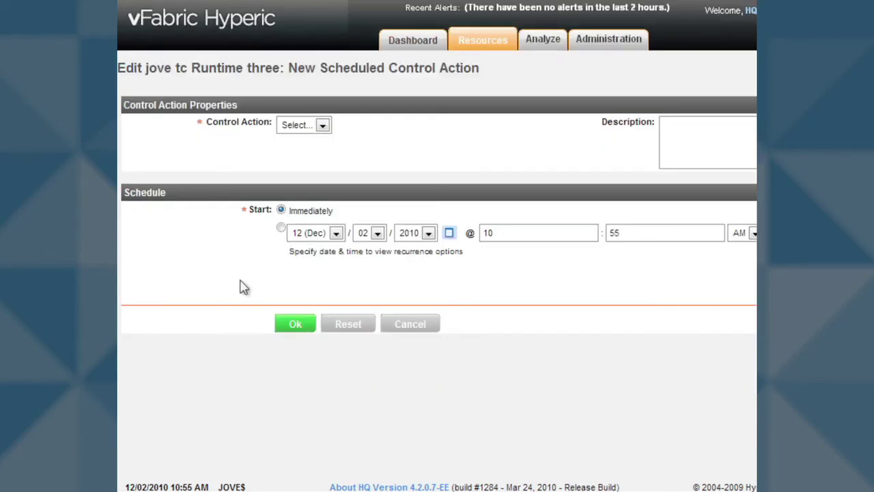
click(323, 126)
click(390, 324)
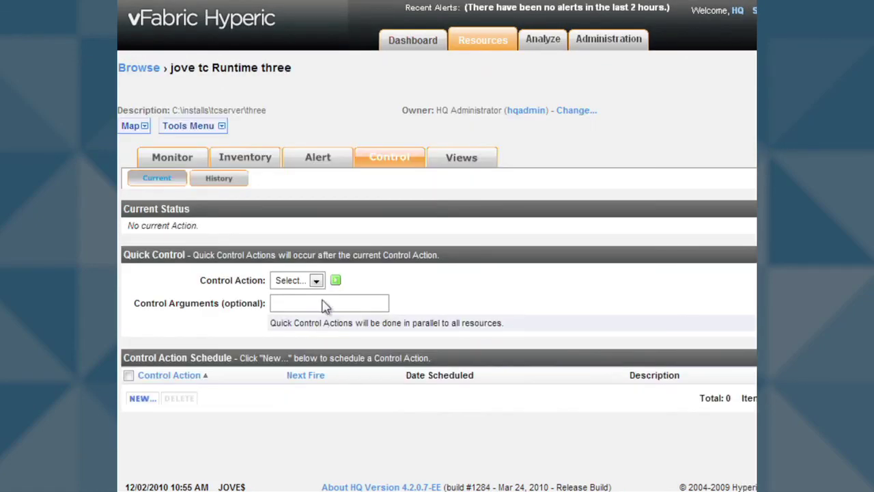
Run the restart quick control action on tc Runtime three.
click(316, 281)
click(309, 330)
click(336, 280)
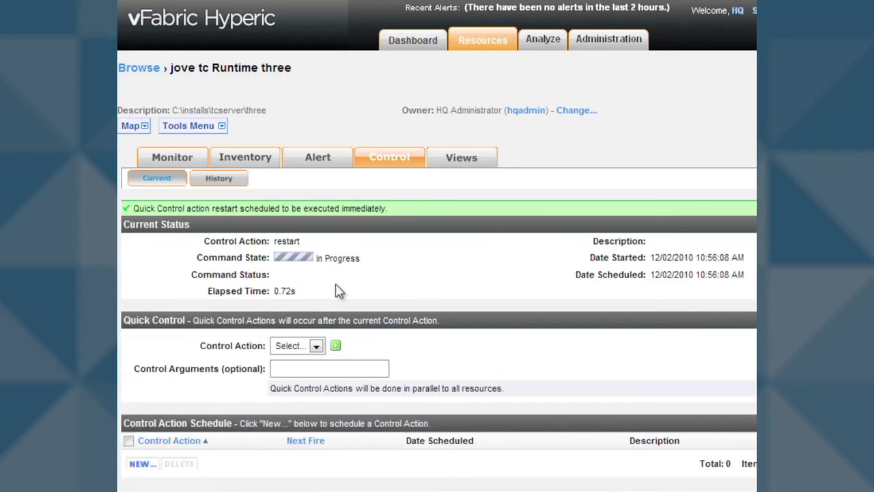